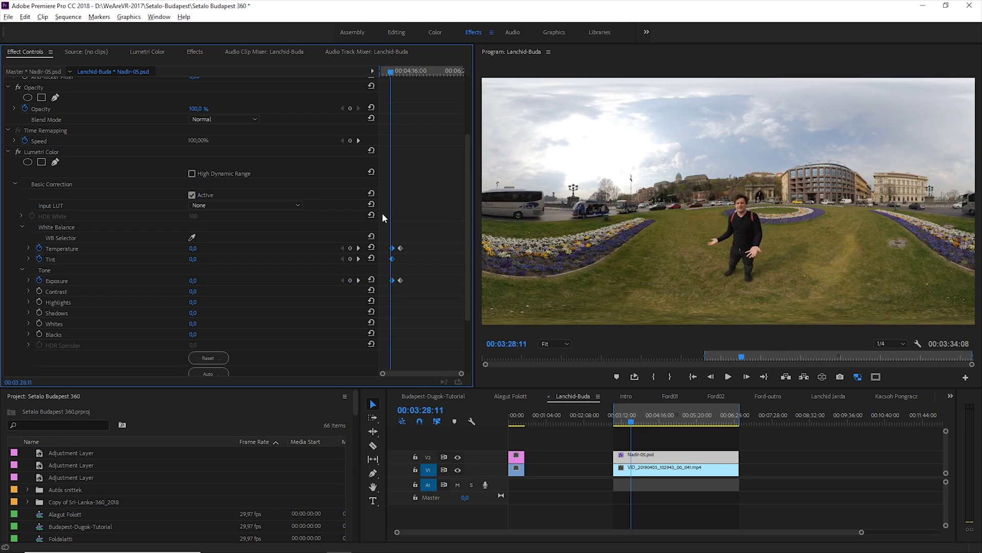
Keyframe the Lumetri exposure of the Nadir-05.psd clip at two times, with -0,7 at 00:04:12:00
{"action": "left_click_drag", "start_coordinate": [392, 72], "coordinate": [409, 72]}
{"action": "left_click_drag", "start_coordinate": [192, 280], "coordinate": [196, 281]}
{"action": "left_click_drag", "start_coordinate": [410, 72], "coordinate": [426, 72]}
{"action": "left_click_drag", "start_coordinate": [192, 280], "coordinate": [195, 280]}
{"action": "left_click", "coordinate": [409, 72]}
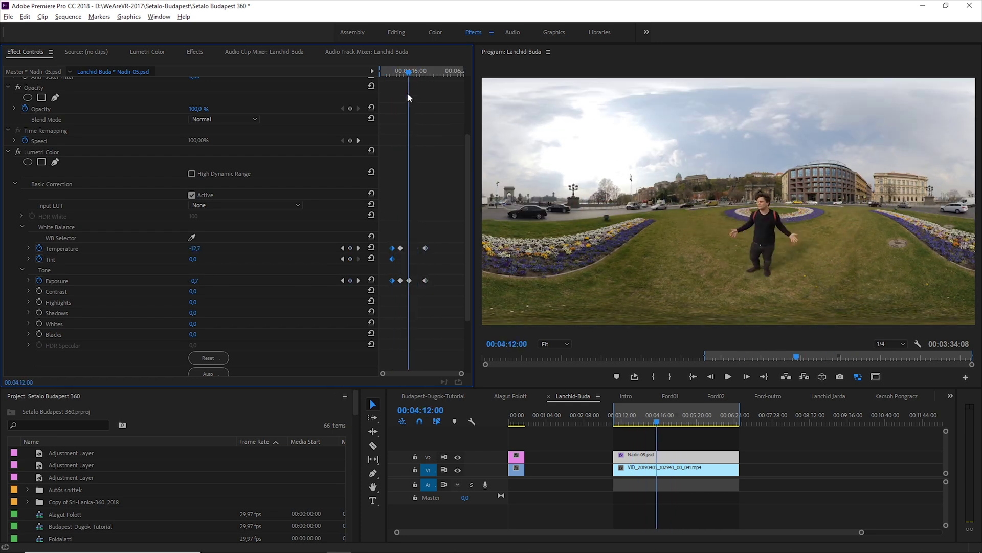
Adjust the Lumetri temperature and exposure of the Nadir-05.psd clip at further times to match the changing light
{"action": "left_click_drag", "start_coordinate": [657, 423], "coordinate": [667, 423]}
{"action": "left_click_drag", "start_coordinate": [193, 249], "coordinate": [195, 249]}
{"action": "mouse_move", "coordinate": [667, 423]}
{"action": "left_mouse_down"}
{"action": "mouse_move", "coordinate": [699, 423]}
{"action": "mouse_move", "coordinate": [675, 423]}
{"action": "left_mouse_up"}
{"action": "left_click_drag", "start_coordinate": [194, 281], "coordinate": [191, 281]}
{"action": "left_click_drag", "start_coordinate": [675, 423], "coordinate": [632, 423]}
{"action": "left_click_drag", "start_coordinate": [194, 280], "coordinate": [192, 248]}
{"action": "left_click_drag", "start_coordinate": [633, 422], "coordinate": [637, 424]}
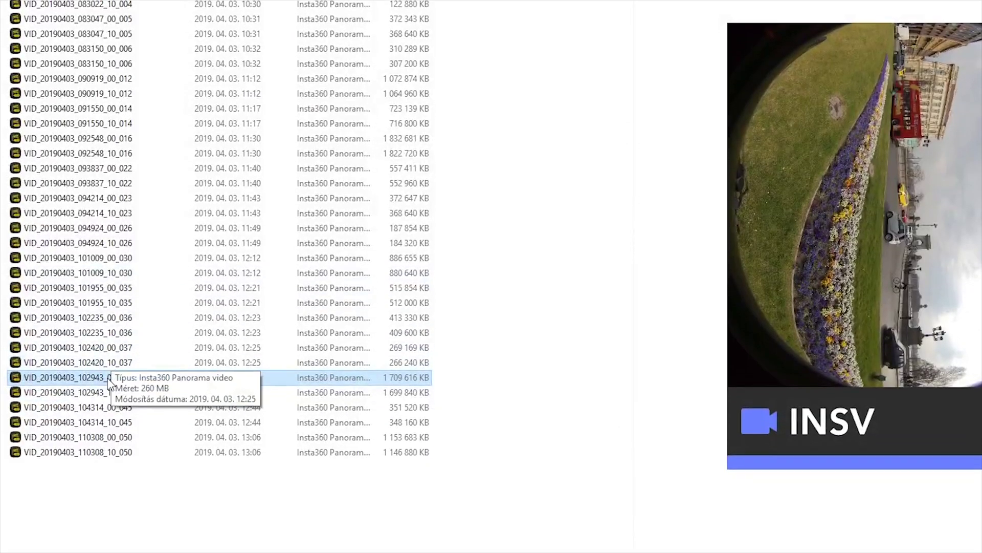
Import the 360 video VID_20190403_102943_00_041.insv into After Effects and create a composition from it
{"action": "left_click_drag", "start_coordinate": [169, 409], "coordinate": [117, 200]}
{"action": "right_click", "coordinate": [120, 144]}
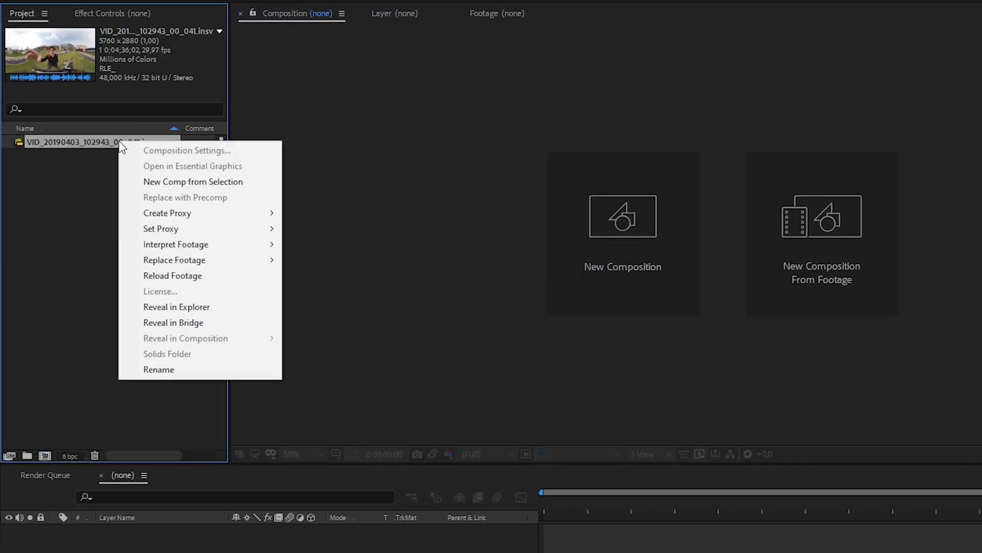
{"action": "left_click", "coordinate": [189, 182]}
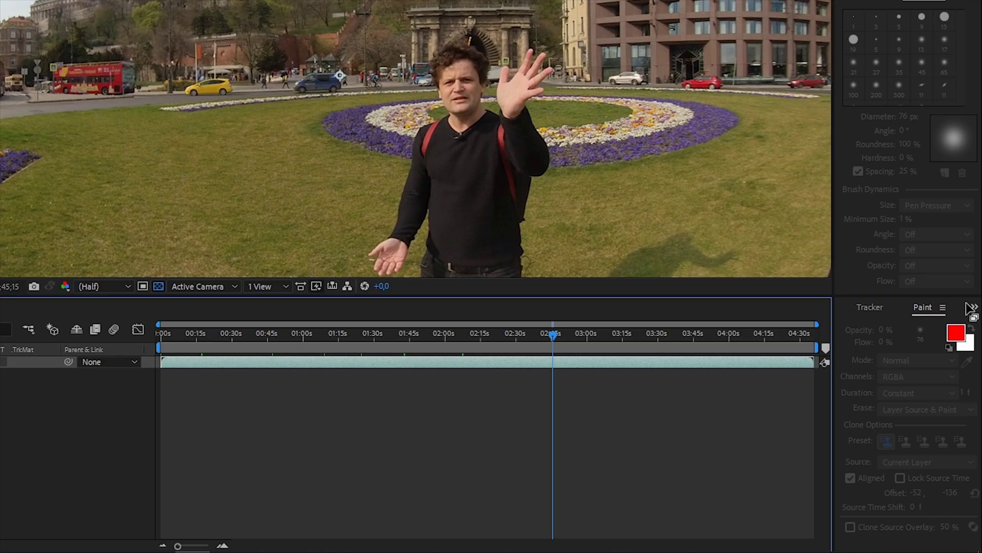
Enlarge the VR Comp Editor and add a 2D edit of VID_20190403_102943_00_041, 1920 wide at 16:9, with a 2-node camera
{"action": "left_click", "coordinate": [974, 307]}
{"action": "left_click", "coordinate": [952, 323]}
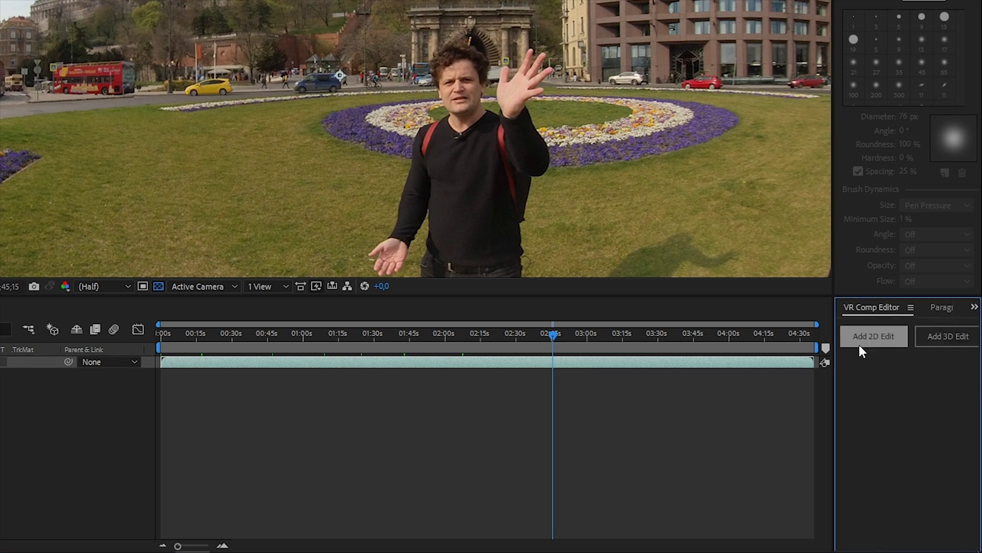
{"action": "left_click_drag", "start_coordinate": [834, 342], "coordinate": [714, 343]}
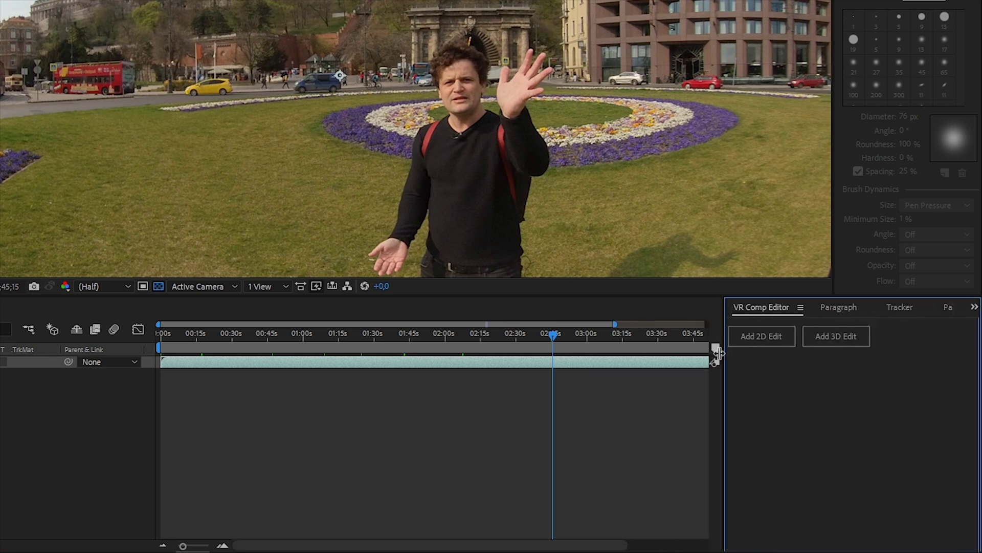
{"action": "left_click", "coordinate": [759, 338]}
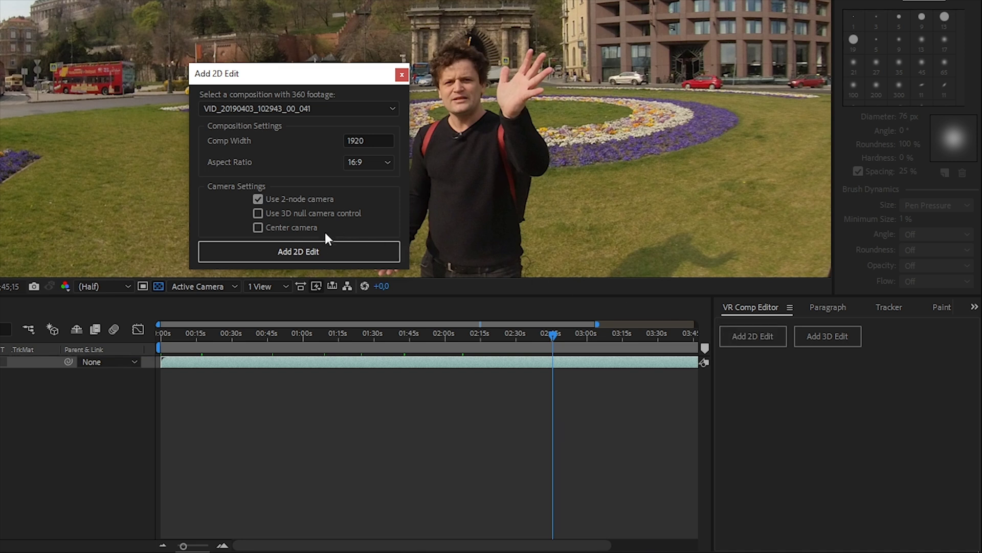
{"action": "left_click", "coordinate": [328, 251]}
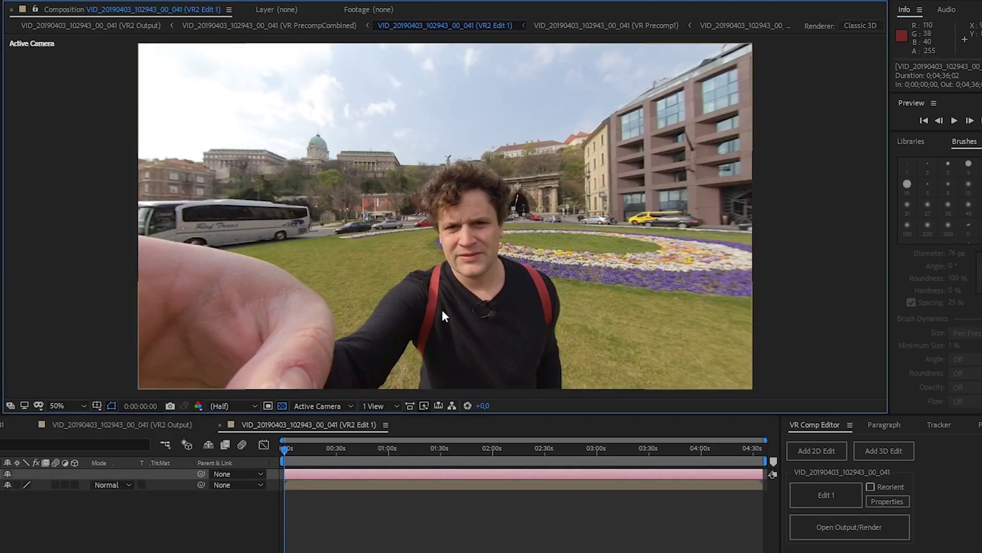
Rotate the VR camera with the Unified Camera Tool until it looks down at the tripod on the grass
{"action": "key", "text": "comma"}
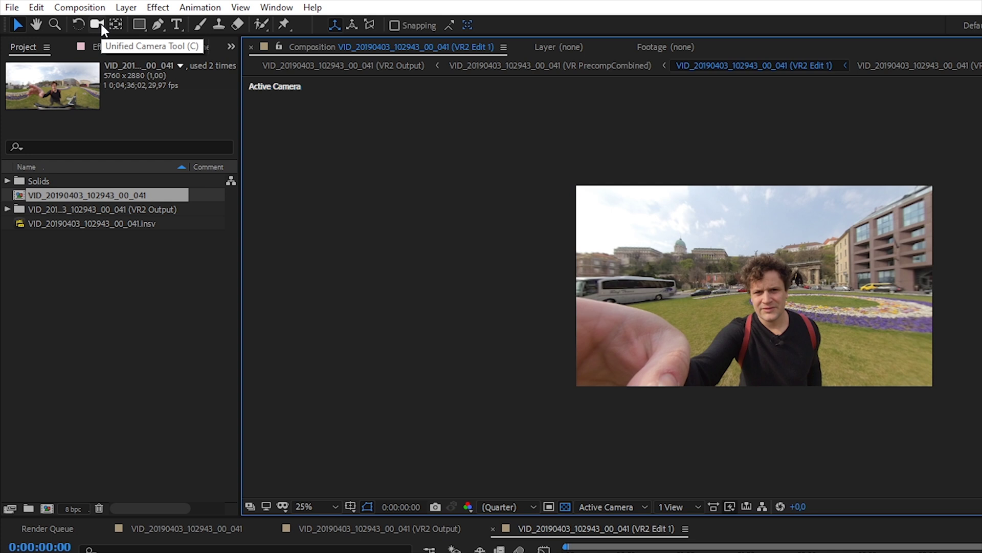
{"action": "left_click", "coordinate": [99, 24]}
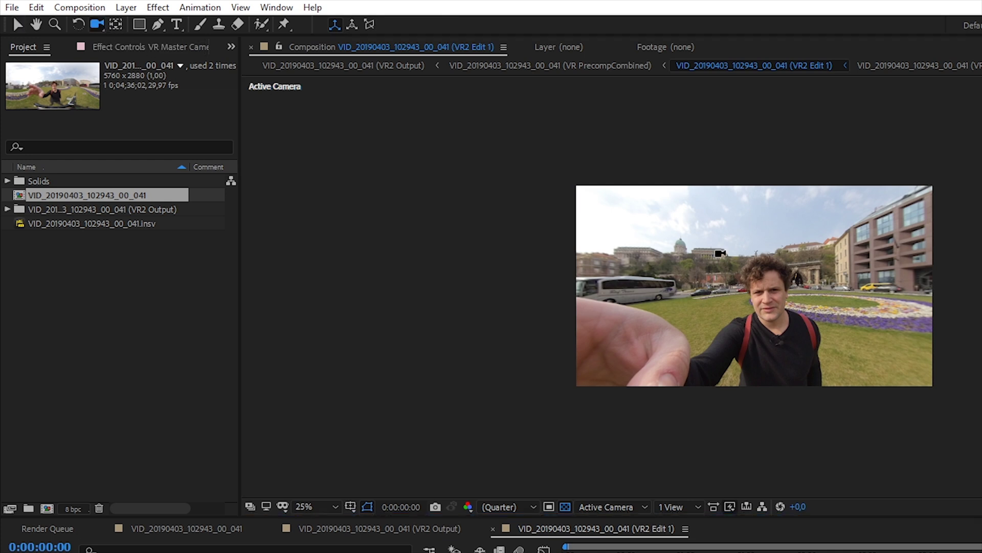
{"action": "left_click_drag", "start_coordinate": [764, 275], "coordinate": [828, 222]}
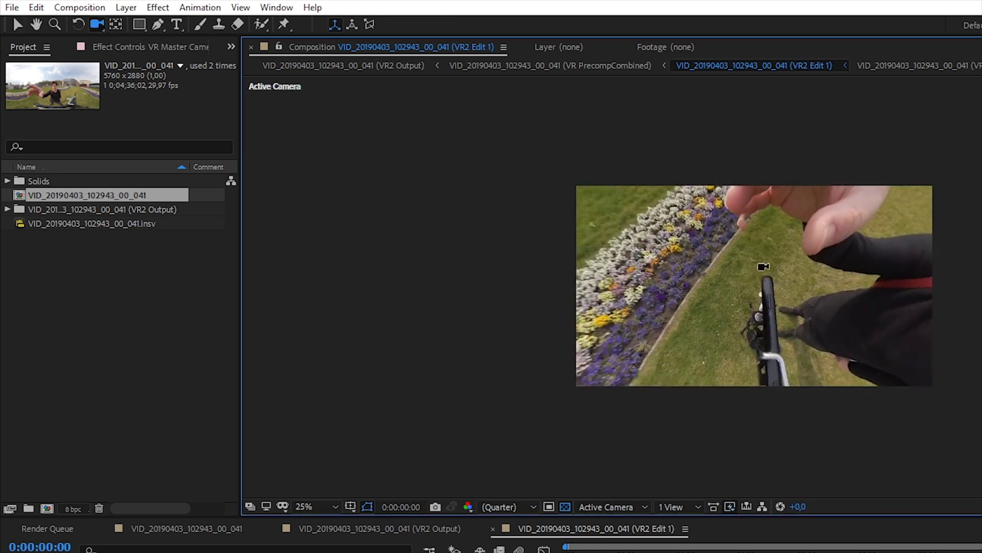
{"action": "scroll", "coordinate": [760, 267], "scroll_direction": "up", "scroll_amount": 2}
{"action": "scroll", "coordinate": [761, 268], "scroll_direction": "up", "scroll_amount": 2}
{"action": "scroll", "coordinate": [757, 265], "scroll_direction": "down", "scroll_amount": 2}
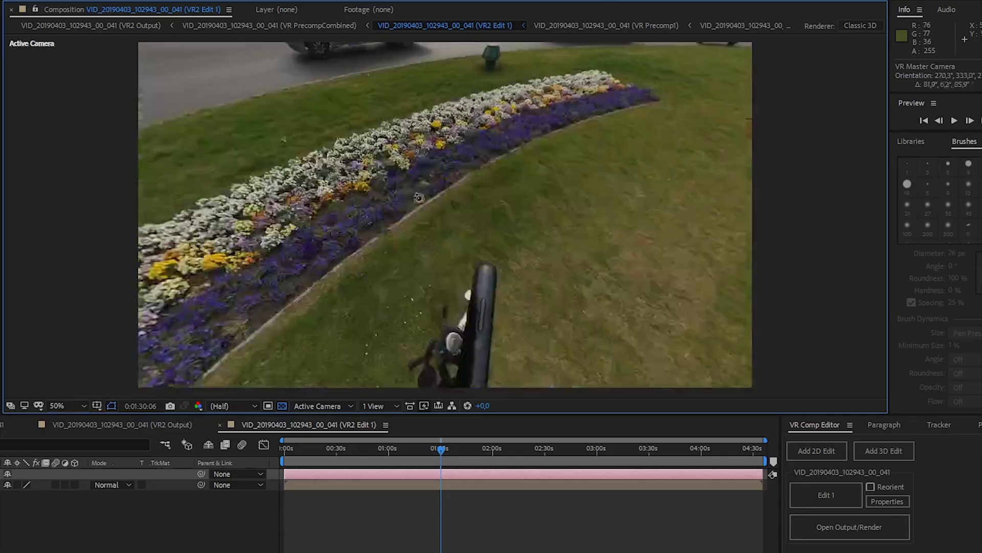
{"action": "left_click_drag", "start_coordinate": [600, 237], "coordinate": [548, 219]}
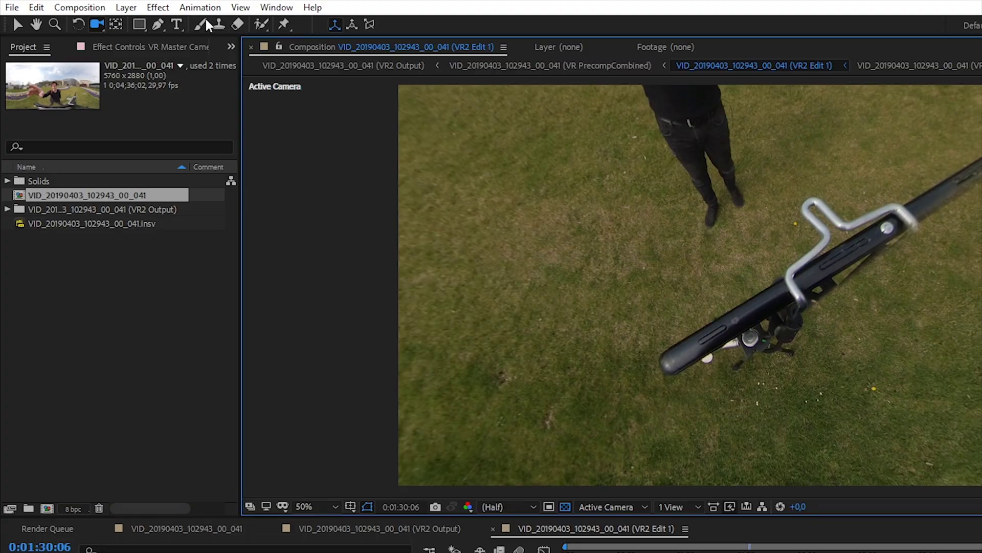
Open the VR Precomp1 layer and paint out the tripod with the Clone Stamp tool using surrounding grass
{"action": "left_click", "coordinate": [219, 24]}
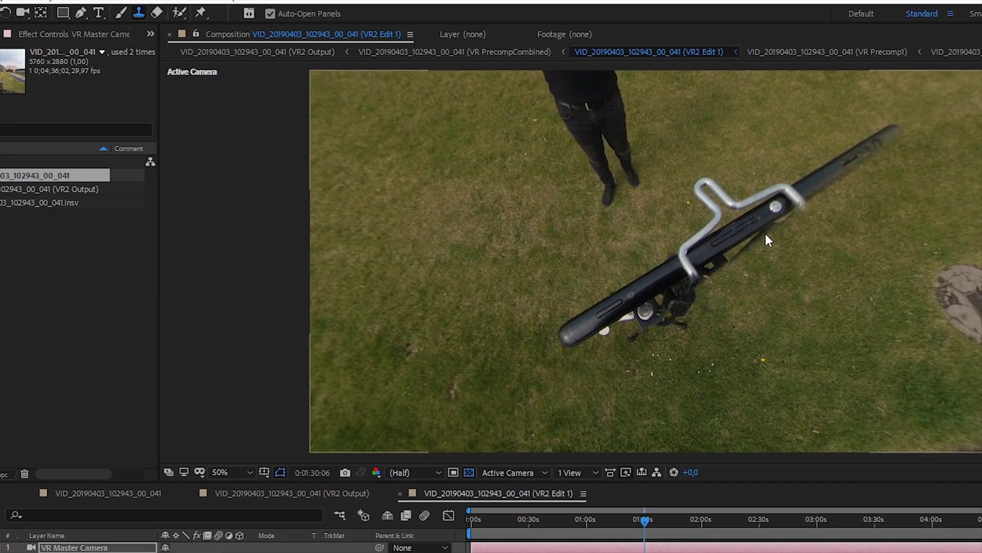
{"action": "double_click", "coordinate": [766, 236]}
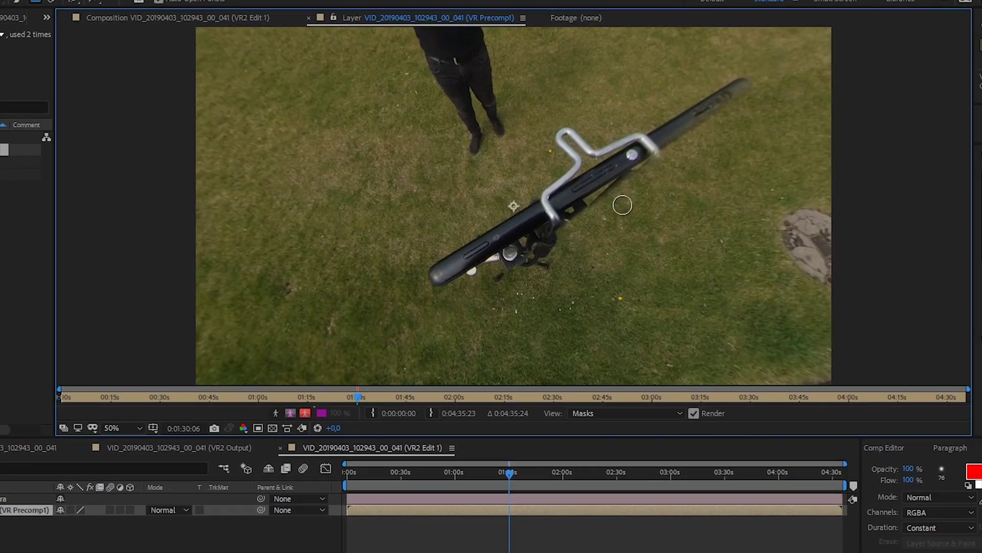
{"action": "scroll", "coordinate": [680, 67], "scroll_direction": "up", "scroll_amount": 4}
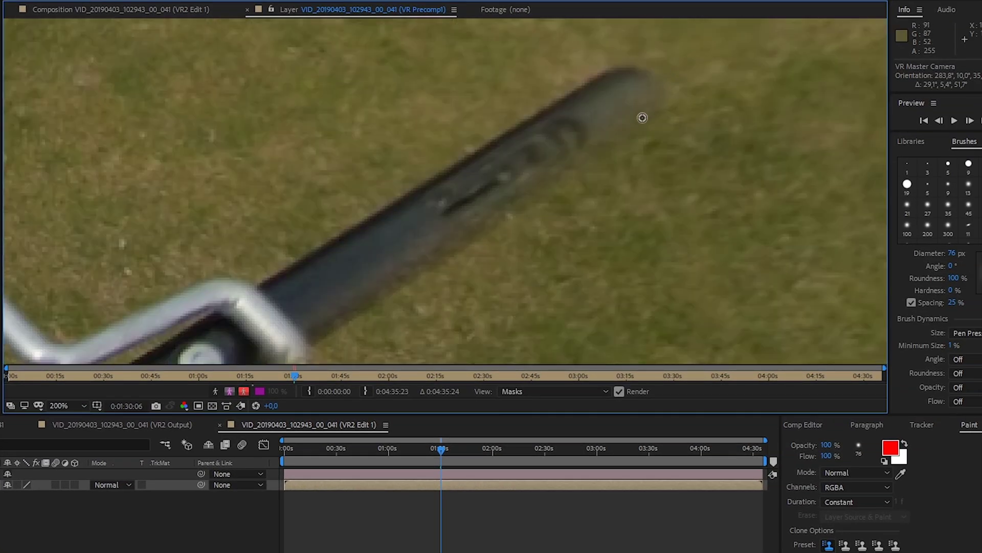
{"action": "scroll", "coordinate": [642, 117], "scroll_direction": "down", "scroll_amount": 4}
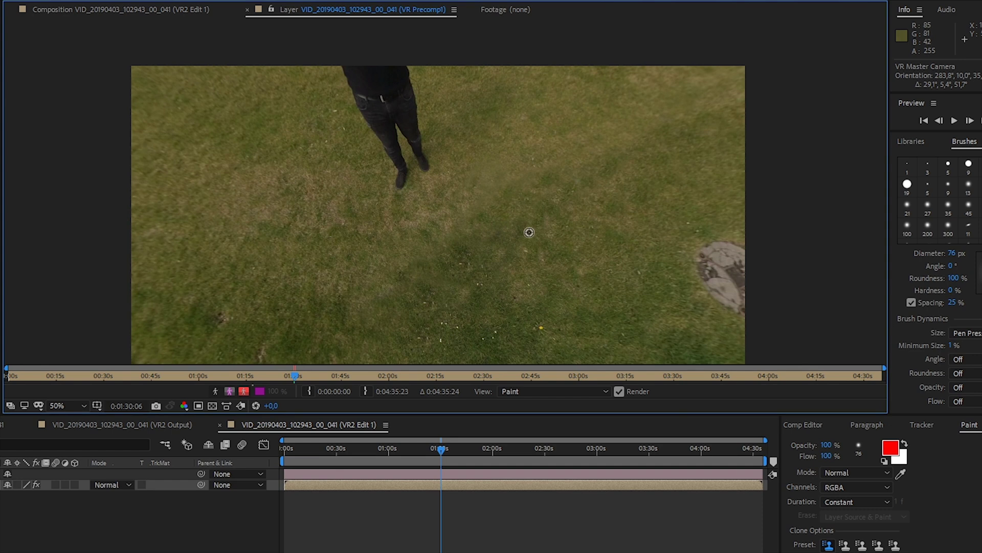
{"action": "scroll", "coordinate": [480, 229], "scroll_direction": "down", "scroll_amount": 2}
{"action": "left_click_drag", "start_coordinate": [487, 211], "coordinate": [476, 165]}
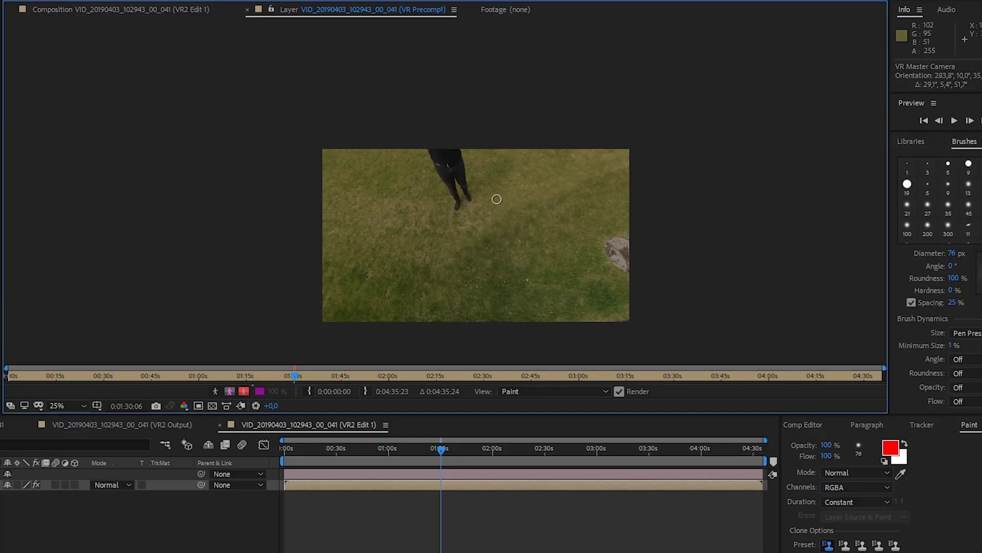
{"action": "left_click_drag", "start_coordinate": [497, 199], "coordinate": [483, 151]}
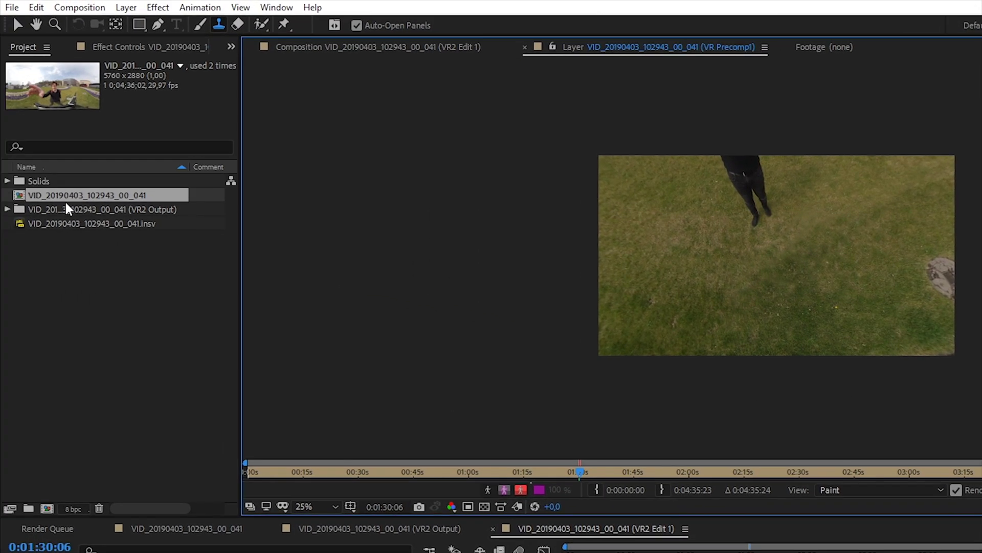
Open the VR2 Output composition and check the retouched ground at 0:02:03:11 and 0:02:30:18
{"action": "left_click", "coordinate": [7, 210]}
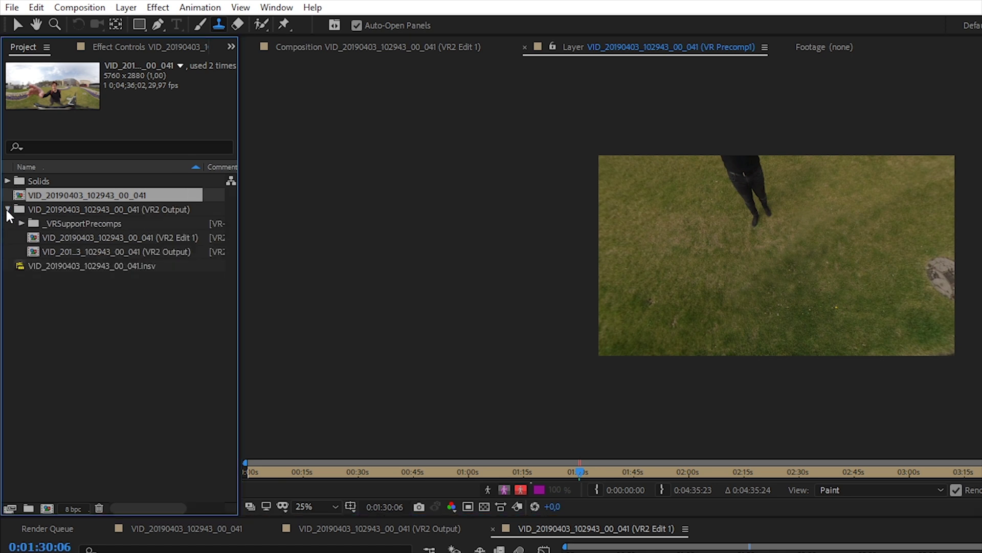
{"action": "double_click", "coordinate": [96, 246]}
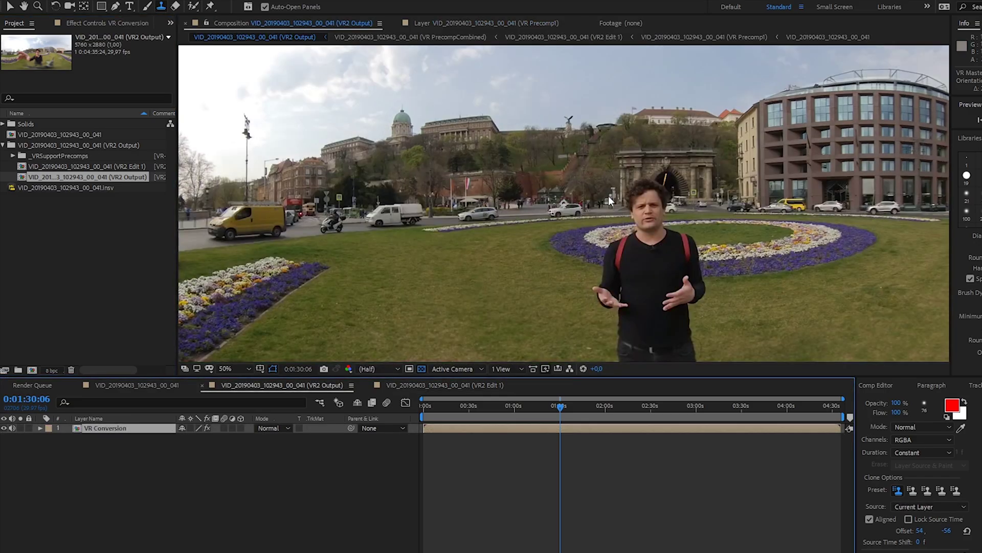
{"action": "scroll", "coordinate": [608, 195], "scroll_direction": "down", "scroll_amount": 3}
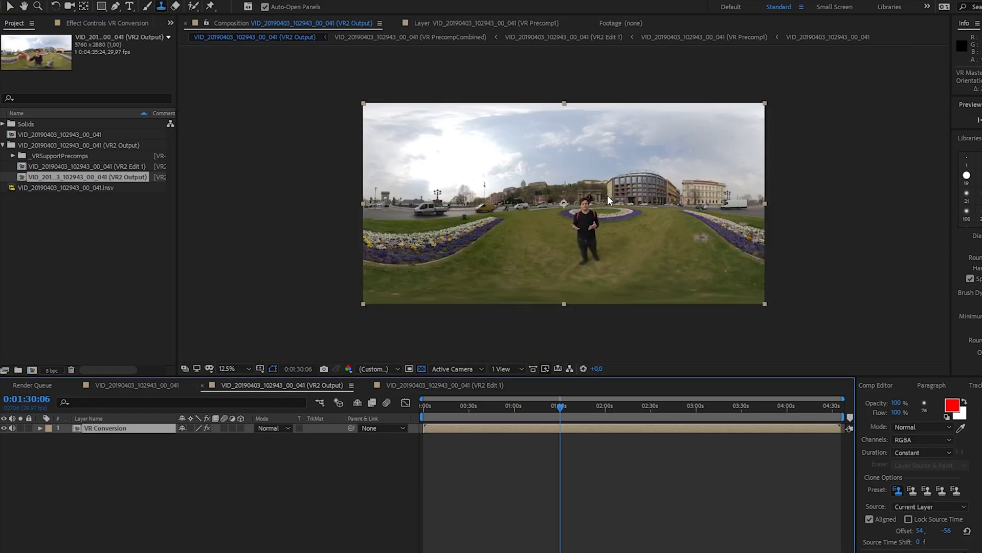
{"action": "left_click", "coordinate": [610, 406]}
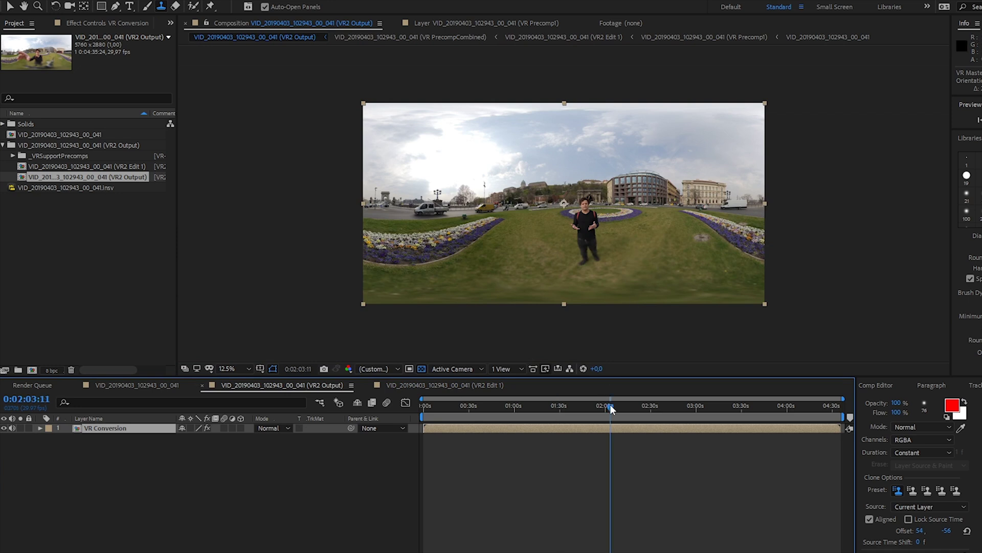
{"action": "left_click", "coordinate": [643, 405]}
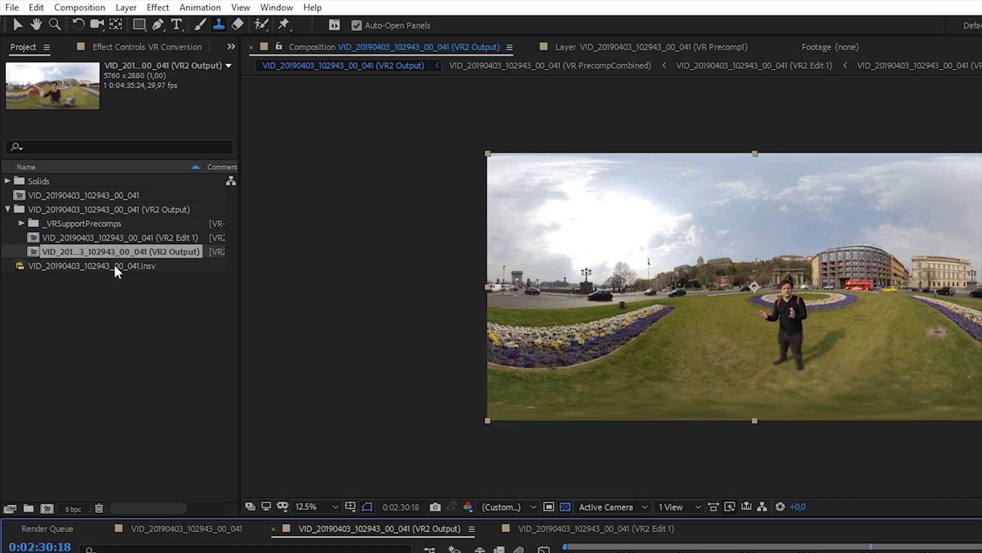
Open the VR2 Edit 1 composition and inspect the cloned grass around the presenter's feet and shadow
{"action": "double_click", "coordinate": [128, 238]}
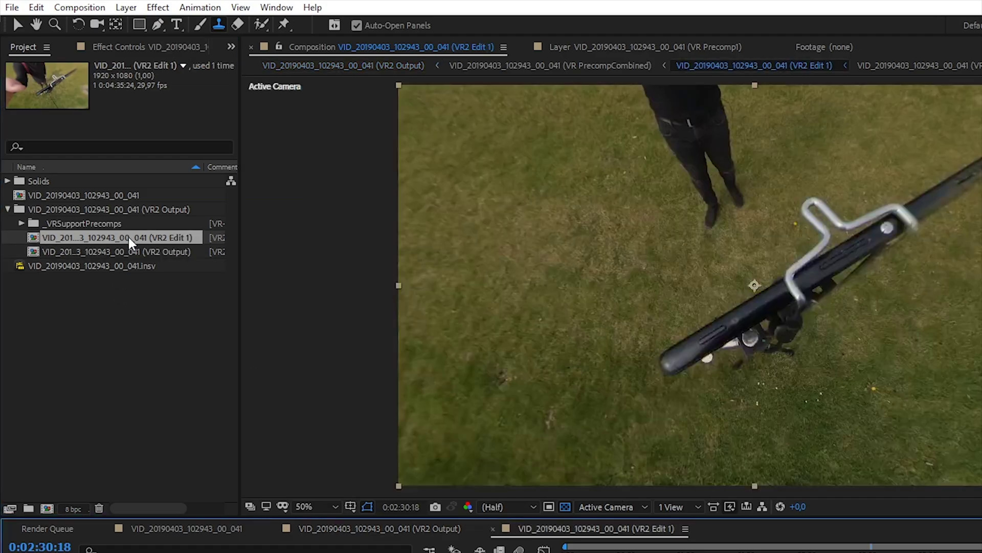
{"action": "key", "text": "comma"}
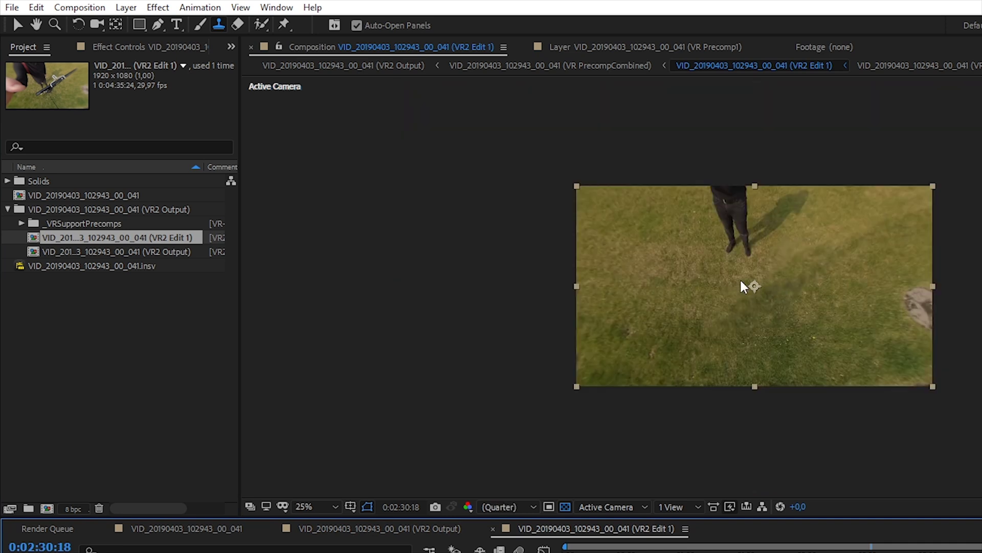
{"action": "key", "text": "period"}
{"action": "key", "text": "comma"}
Reopen the VR2 Output composition and add it to the render queue
{"action": "double_click", "coordinate": [143, 250]}
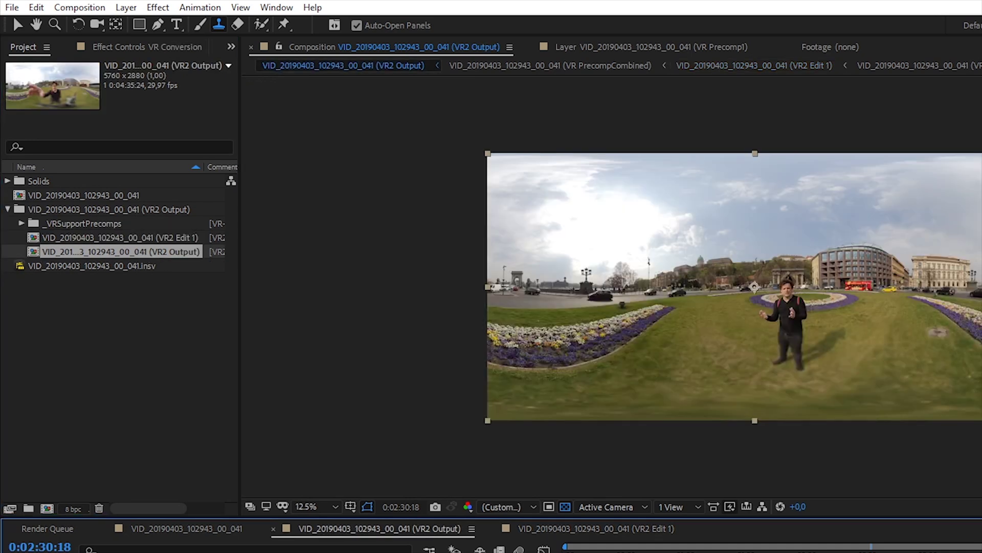
{"action": "key", "text": "ctrl+m"}
{"action": "left_click", "coordinate": [214, 515]}
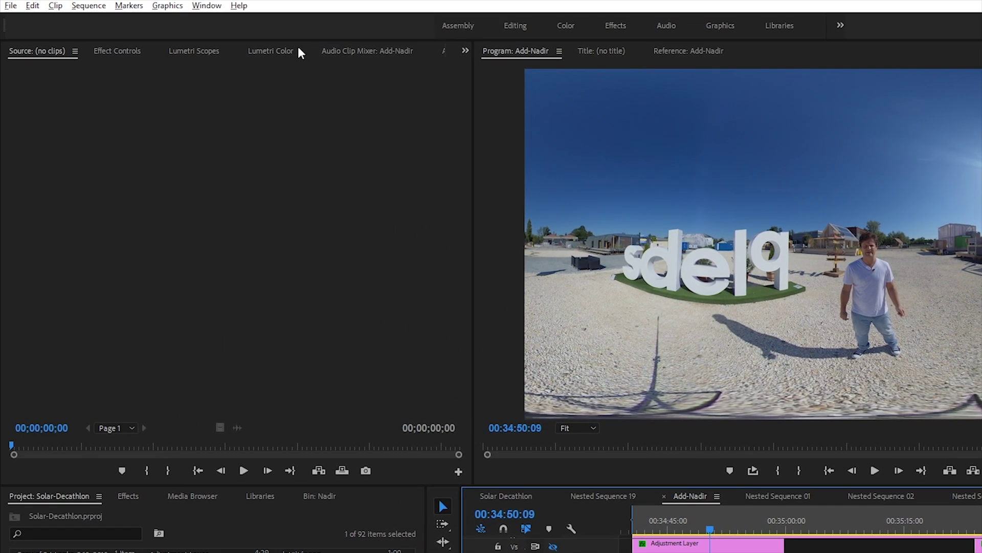
Switch to Premiere Pro, add an ellipse graphic layer to the Add-Nadir sequence and collapse its shape properties
{"action": "left_click", "coordinate": [178, 10]}
{"action": "mouse_move", "coordinate": [281, 55]}
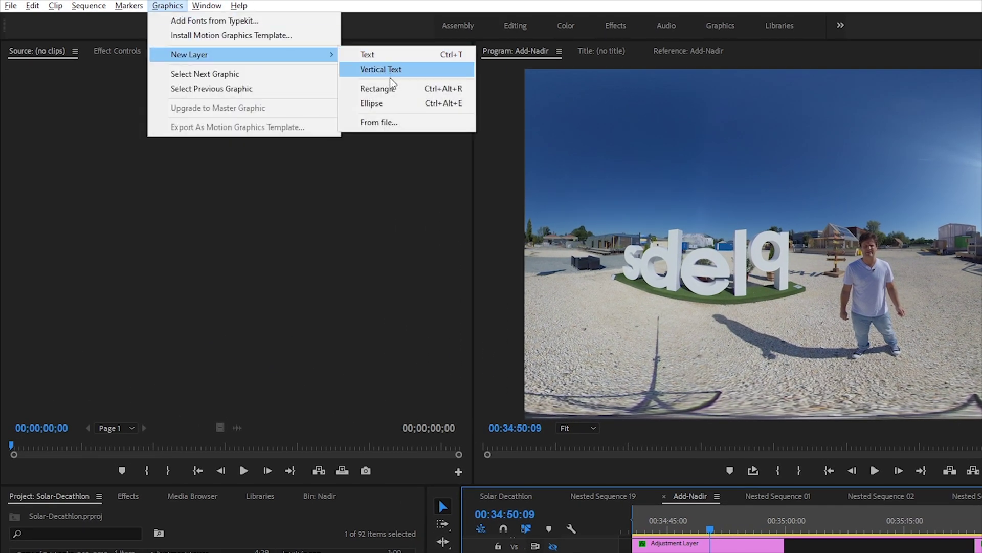
{"action": "left_click", "coordinate": [397, 102]}
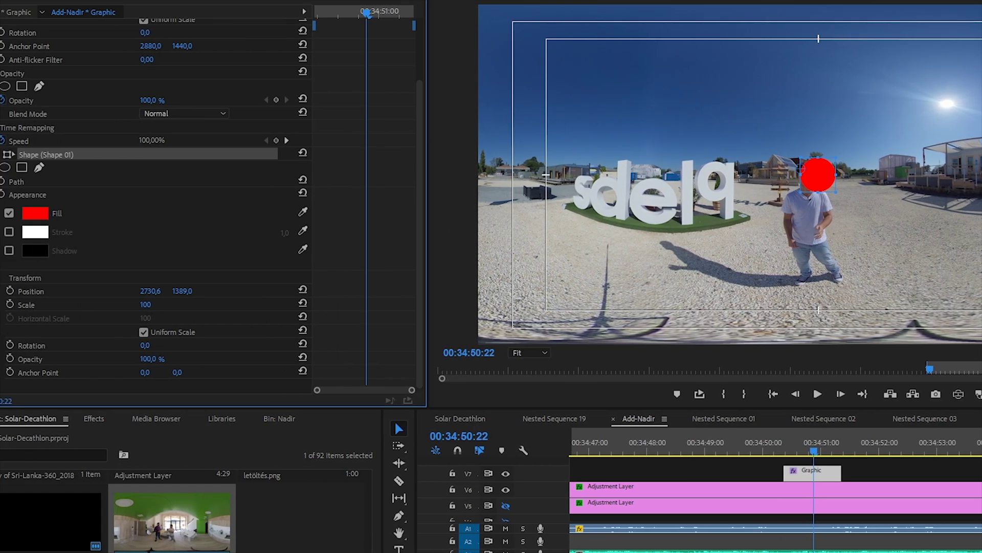
{"action": "left_click", "coordinate": [10, 153]}
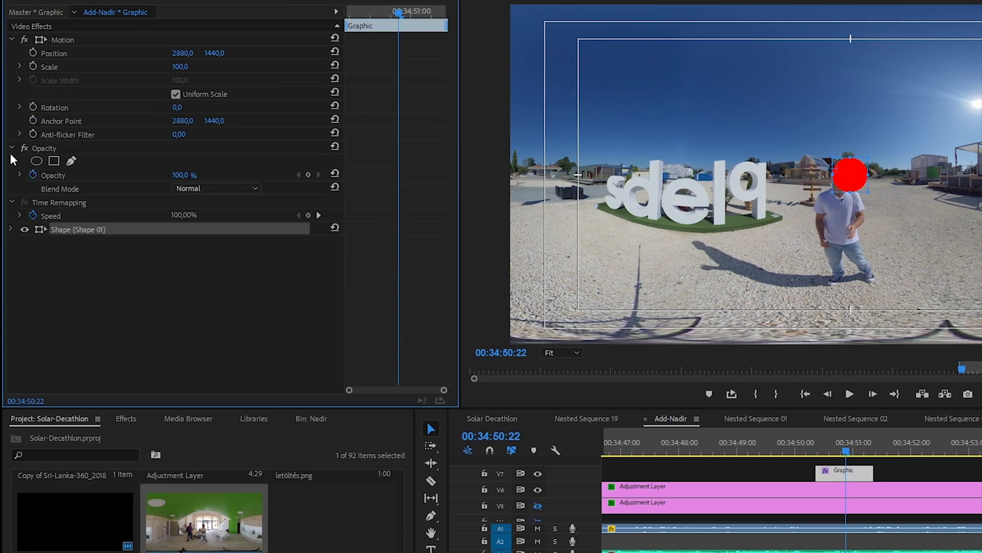
Search the effects for "vr", apply VR Plane to Sphere to the ellipse graphic and expand its Rotate Projection settings
{"action": "left_click", "coordinate": [125, 418]}
{"action": "left_click", "coordinate": [110, 436]}
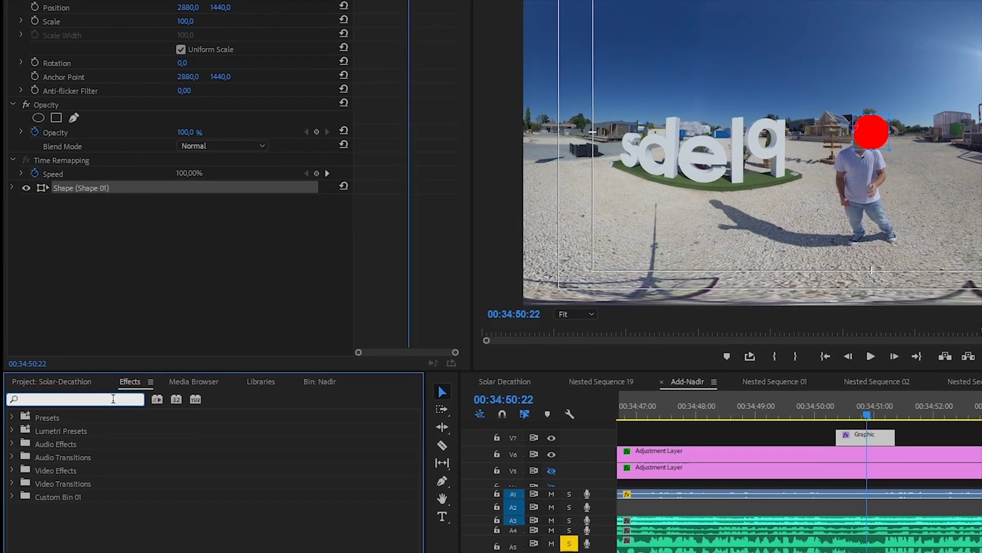
{"action": "type", "text": "vr"}
{"action": "scroll", "coordinate": [169, 463], "scroll_direction": "down", "scroll_amount": 10}
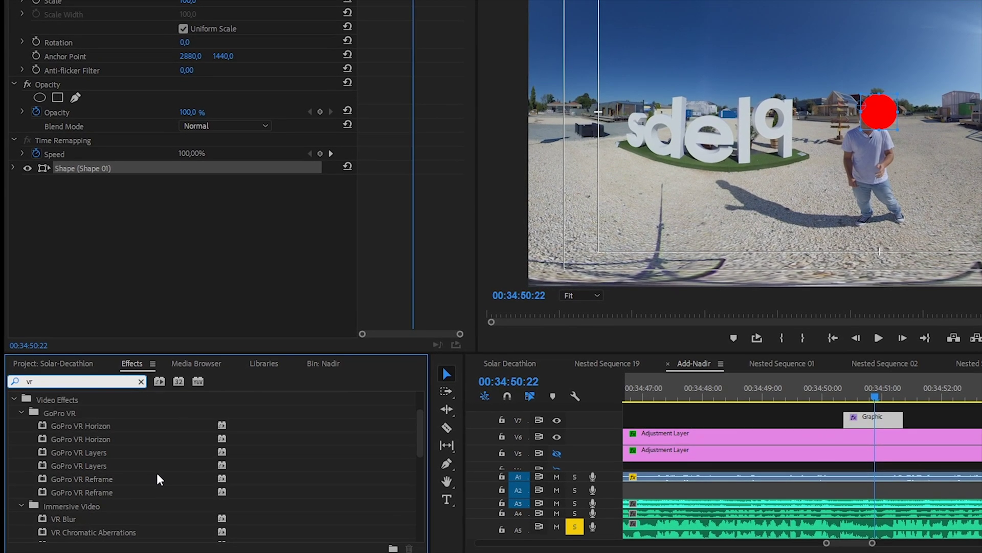
{"action": "left_click_drag", "start_coordinate": [77, 421], "coordinate": [133, 272]}
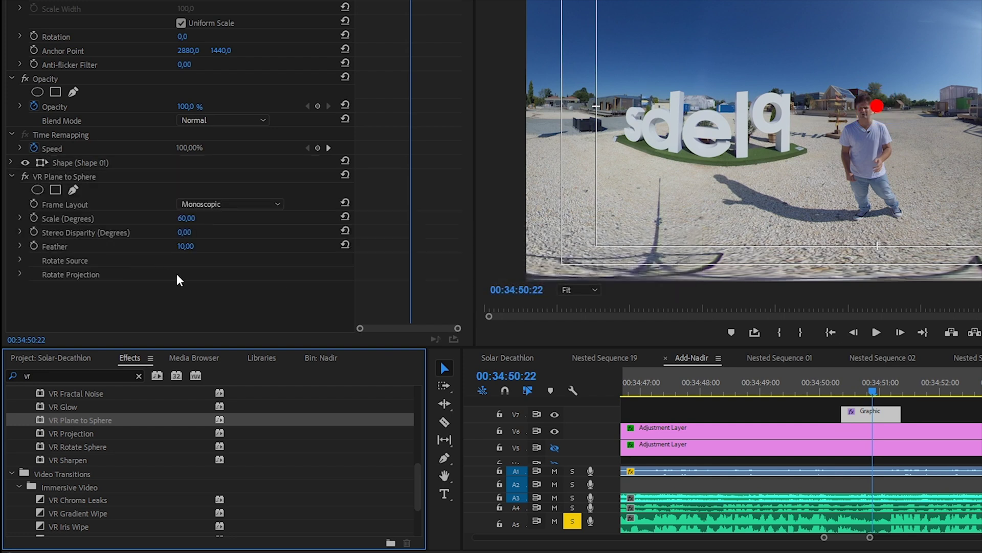
{"action": "left_click", "coordinate": [20, 274]}
{"action": "scroll", "coordinate": [404, 193], "scroll_direction": "down", "scroll_amount": 1}
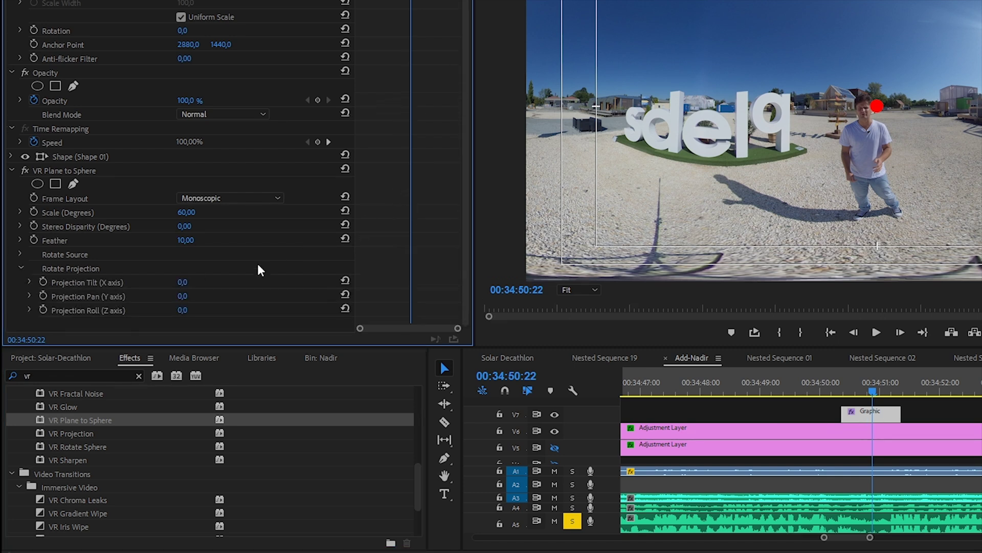
Set the VR Plane to Sphere projection tilt to 91° to move the red ellipse to the nadir
{"action": "left_click_drag", "start_coordinate": [187, 285], "coordinate": [354, 287]}
{"action": "left_click", "coordinate": [790, 392]}
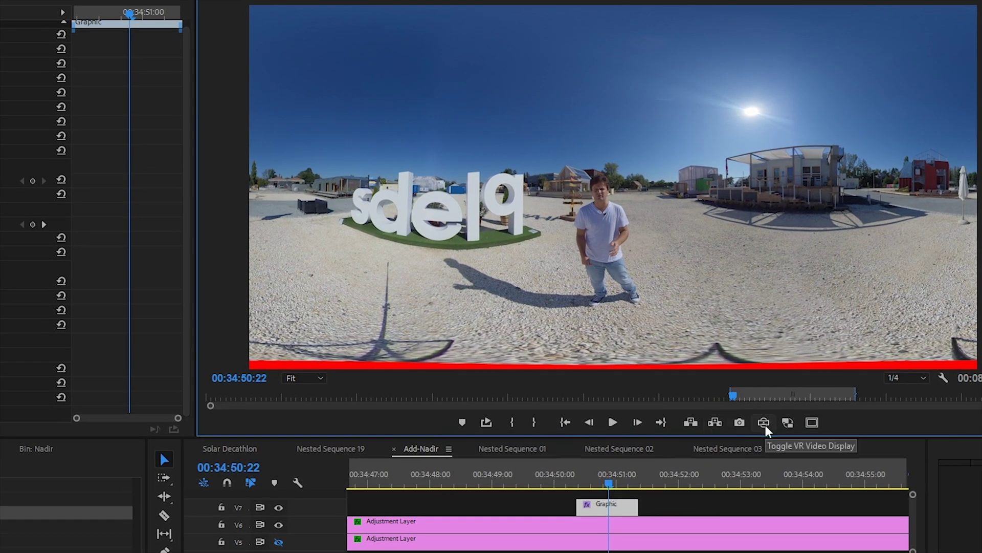
Turn on the VR video display in the Program Monitor, and open its button editor and accept the layout
{"action": "left_click", "coordinate": [765, 423]}
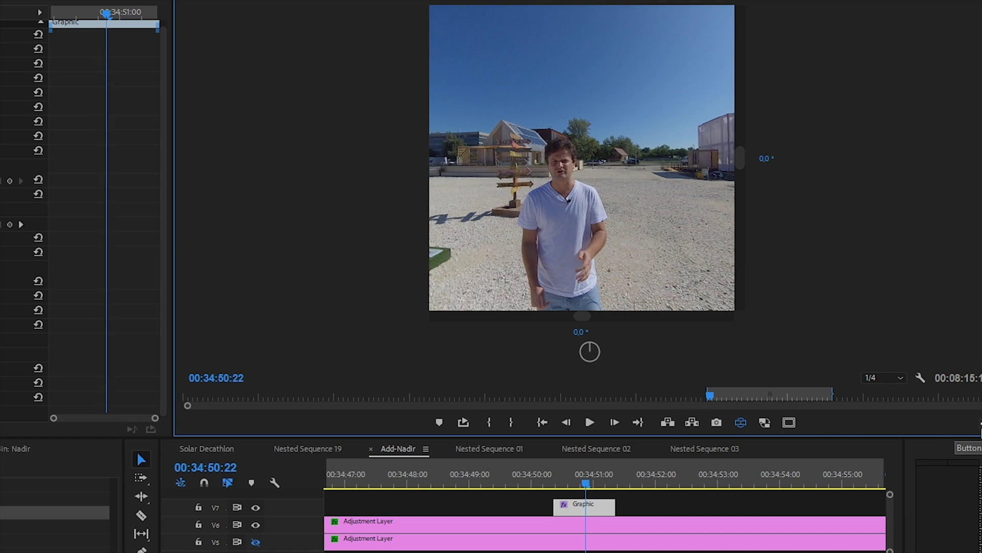
{"action": "left_click", "coordinate": [960, 425]}
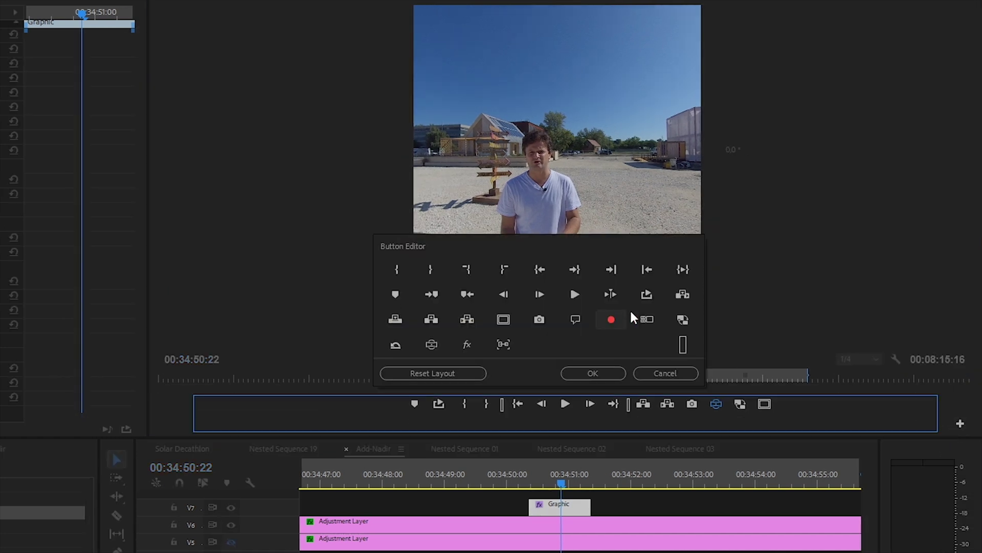
{"action": "left_click", "coordinate": [595, 371]}
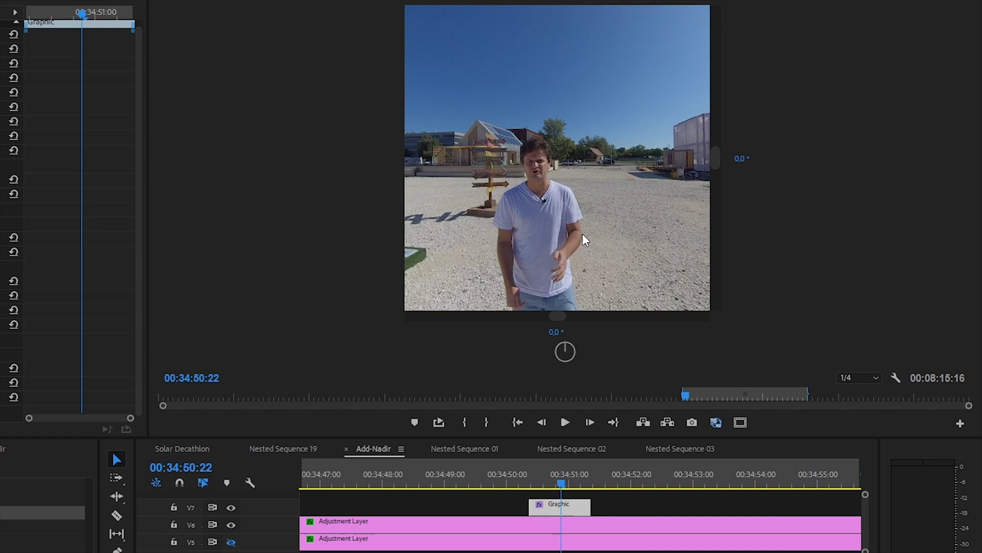
Set the vertical monitor view to 60° in the VR video settings
{"action": "right_click", "coordinate": [582, 236]}
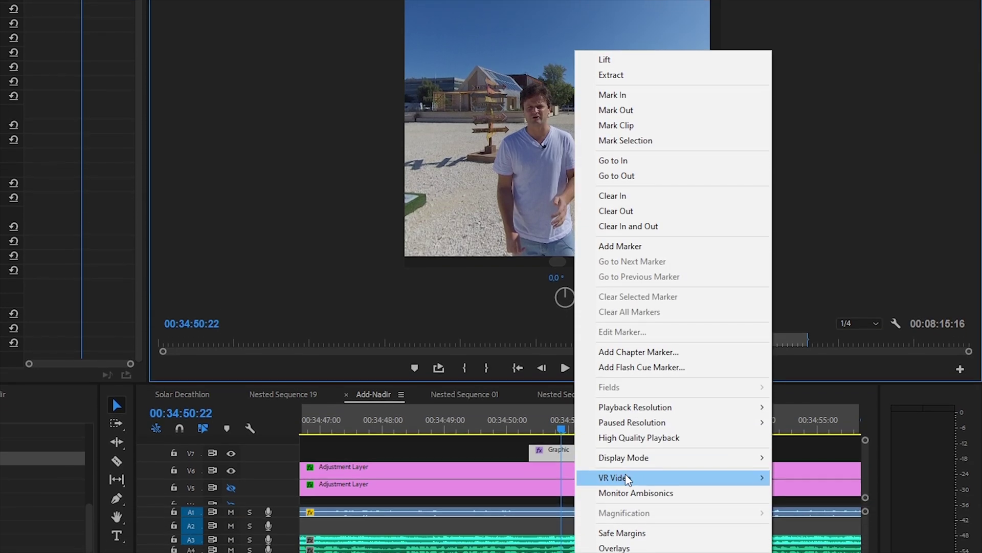
{"action": "mouse_move", "coordinate": [627, 478]}
{"action": "left_click", "coordinate": [798, 510]}
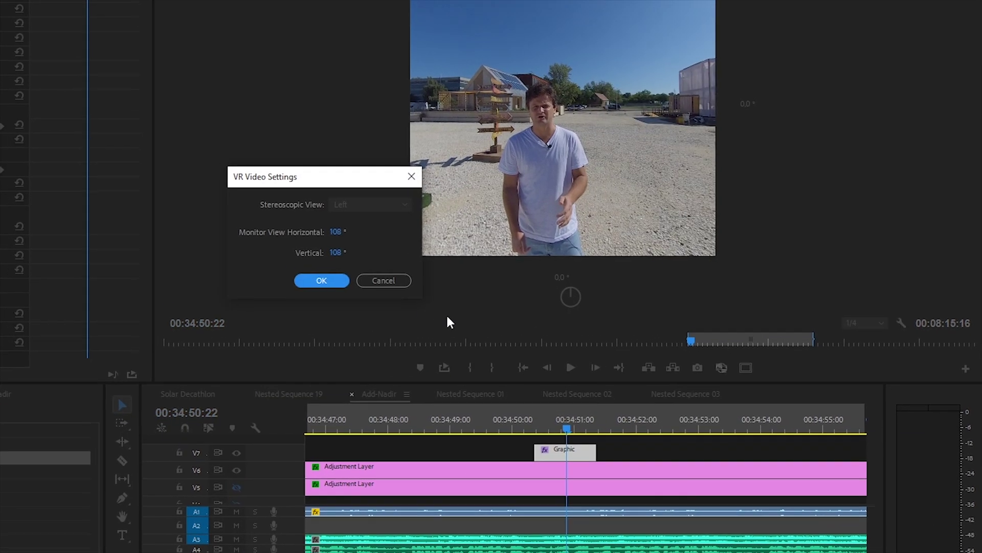
{"action": "left_click", "coordinate": [336, 253]}
{"action": "type", "text": "6"}
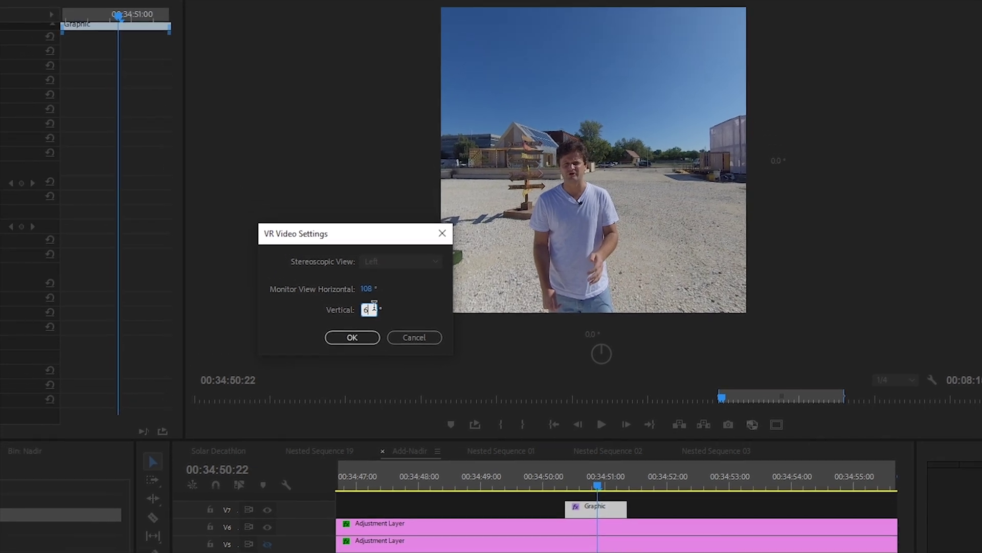
{"action": "type", "text": "0"}
{"action": "left_click", "coordinate": [352, 335]}
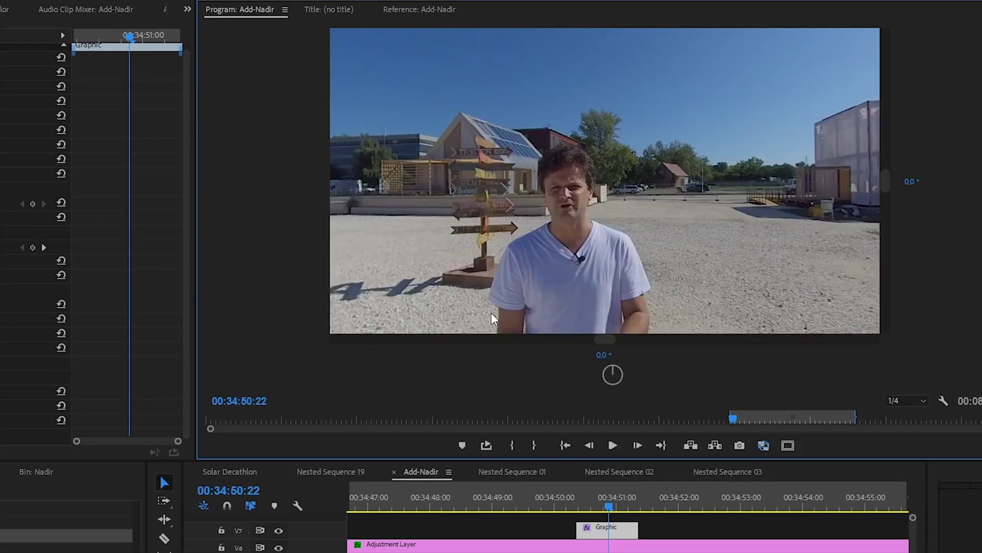
Pan the VR view slightly and hide the VR video controls in the Program Monitor
{"action": "mouse_move", "coordinate": [576, 192]}
{"action": "left_mouse_down"}
{"action": "mouse_move", "coordinate": [768, 195]}
{"action": "mouse_move", "coordinate": [256, 191]}
{"action": "mouse_move", "coordinate": [576, 189]}
{"action": "left_mouse_up"}
{"action": "right_click", "coordinate": [686, 217]}
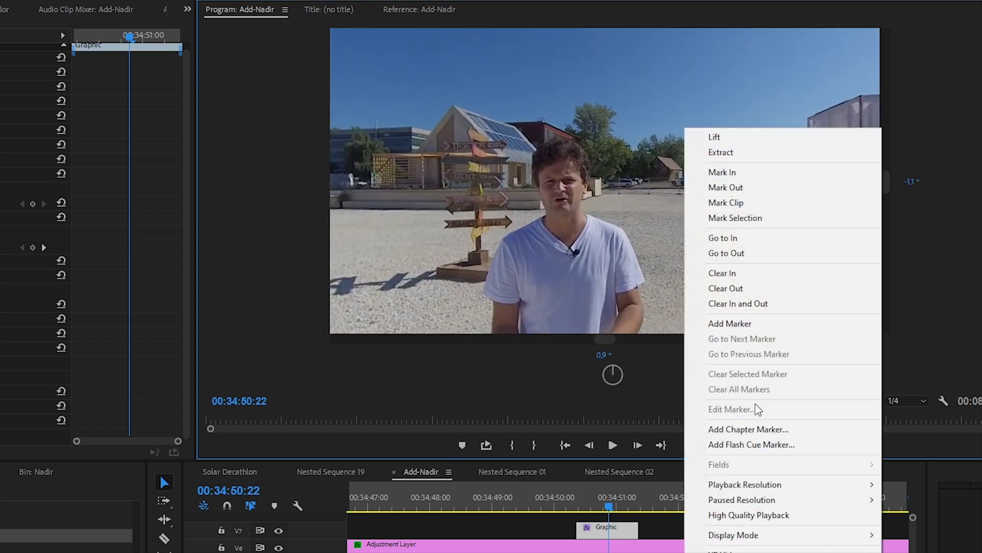
{"action": "mouse_move", "coordinate": [778, 552]}
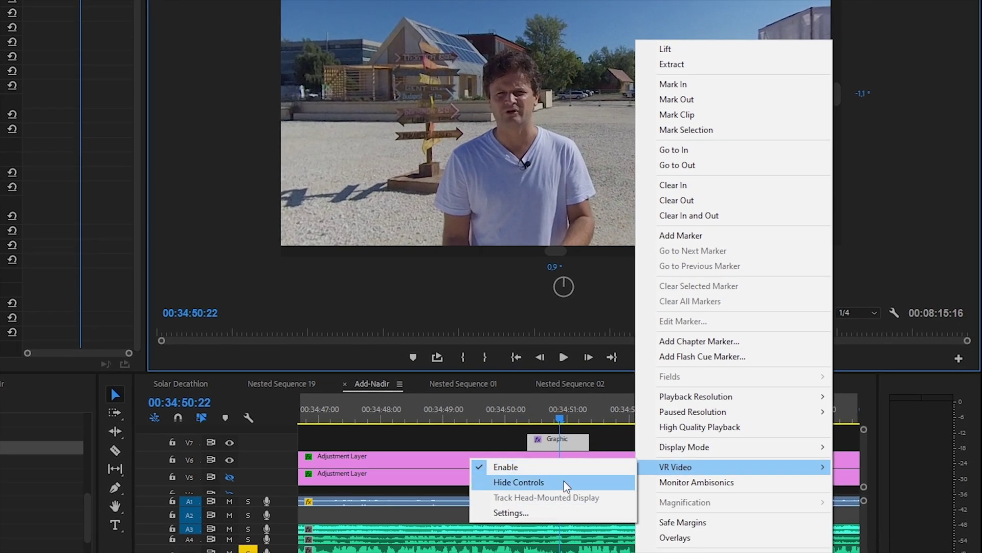
{"action": "left_click", "coordinate": [563, 506]}
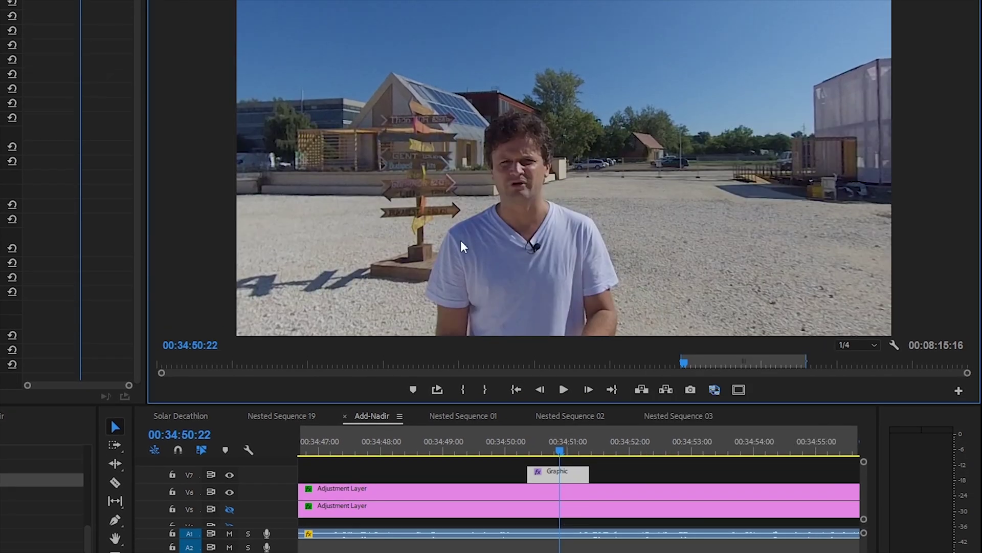
Look all the way around the 360 scene and down at the tripod and red ellipse at the nadir
{"action": "left_click_drag", "start_coordinate": [461, 240], "coordinate": [891, 231]}
{"action": "left_click_drag", "start_coordinate": [420, 209], "coordinate": [870, 207]}
{"action": "left_click_drag", "start_coordinate": [453, 266], "coordinate": [762, 263]}
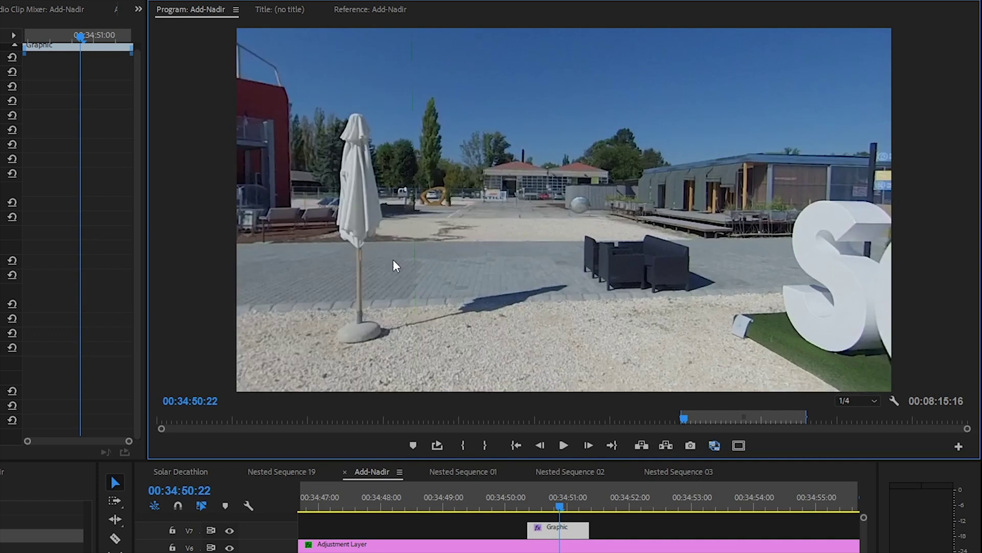
{"action": "left_click_drag", "start_coordinate": [394, 268], "coordinate": [708, 266]}
{"action": "left_click_drag", "start_coordinate": [419, 270], "coordinate": [730, 272]}
{"action": "left_click_drag", "start_coordinate": [529, 277], "coordinate": [798, 274]}
{"action": "left_click_drag", "start_coordinate": [397, 270], "coordinate": [645, 268]}
{"action": "left_click_drag", "start_coordinate": [531, 271], "coordinate": [657, 274]}
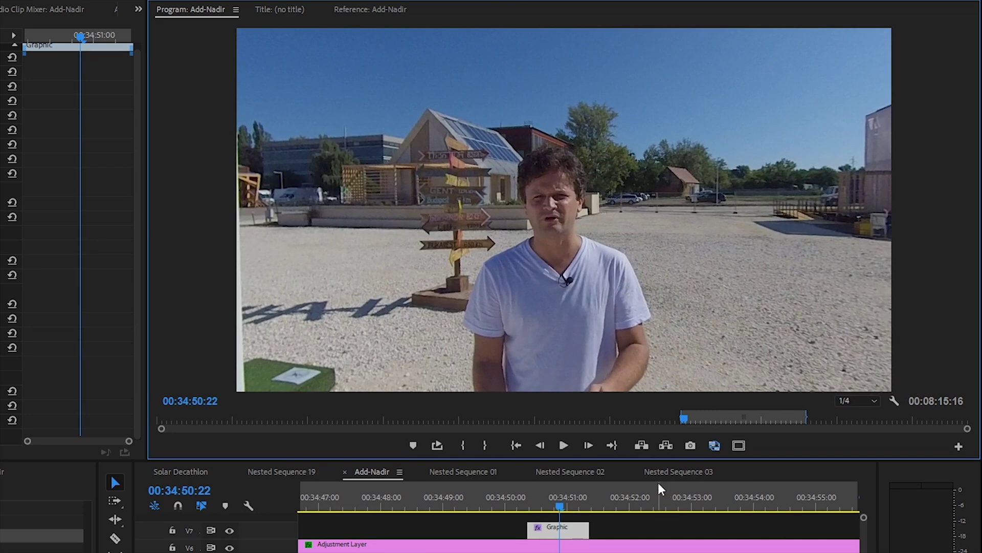
{"action": "left_click_drag", "start_coordinate": [528, 281], "coordinate": [555, 141]}
{"action": "left_click_drag", "start_coordinate": [593, 379], "coordinate": [527, 134]}
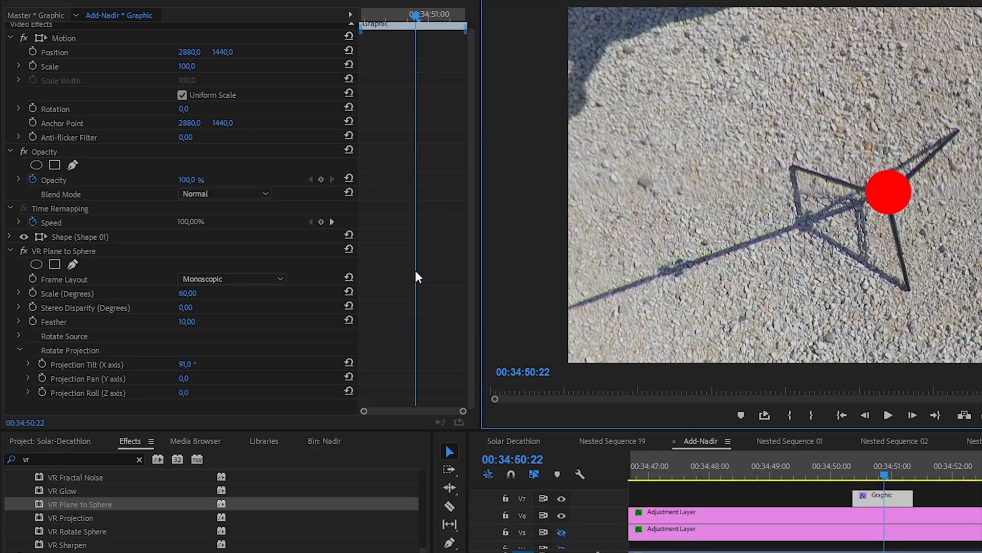
Set the ellipse's projection tilt to 95° and scale to 134°, and lower its opacity to 70%
{"action": "left_click_drag", "start_coordinate": [184, 364], "coordinate": [230, 364]}
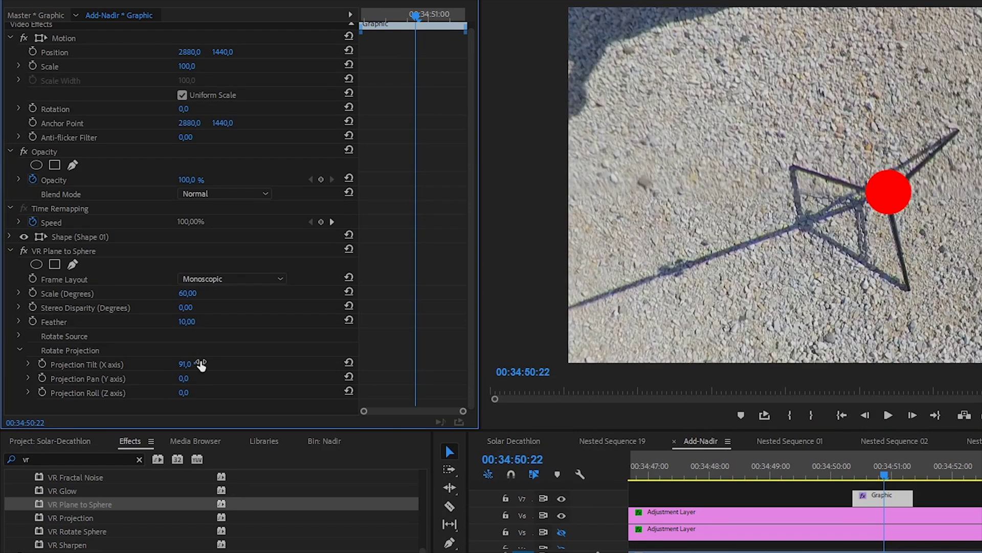
{"action": "left_click_drag", "start_coordinate": [187, 293], "coordinate": [229, 296]}
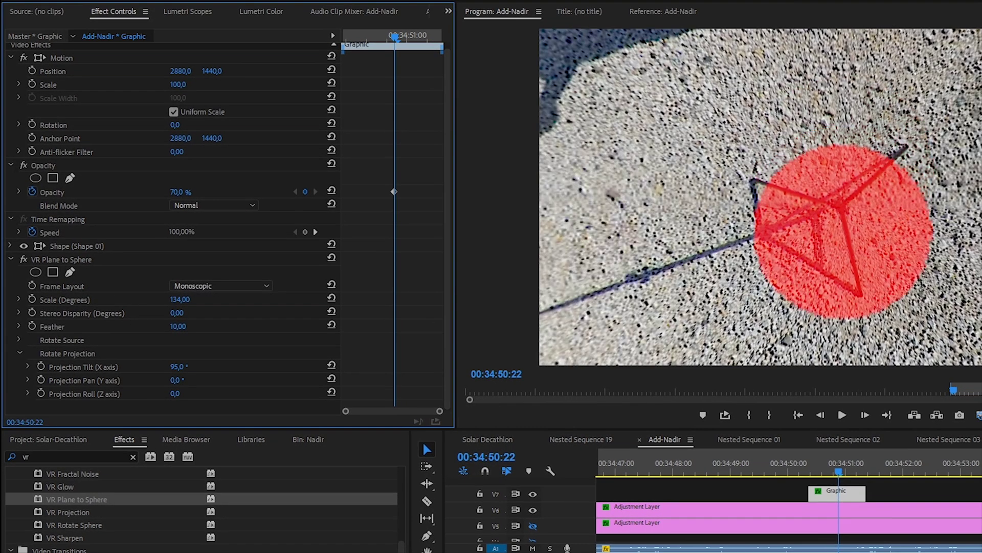
Fit the ellipse over the tripod with a scale of 138°, a projection tilt of 91.5° and a pan of -1°
{"action": "left_click_drag", "start_coordinate": [180, 365], "coordinate": [190, 367]}
{"action": "left_click_drag", "start_coordinate": [183, 299], "coordinate": [186, 300]}
{"action": "left_click_drag", "start_coordinate": [179, 367], "coordinate": [177, 380]}
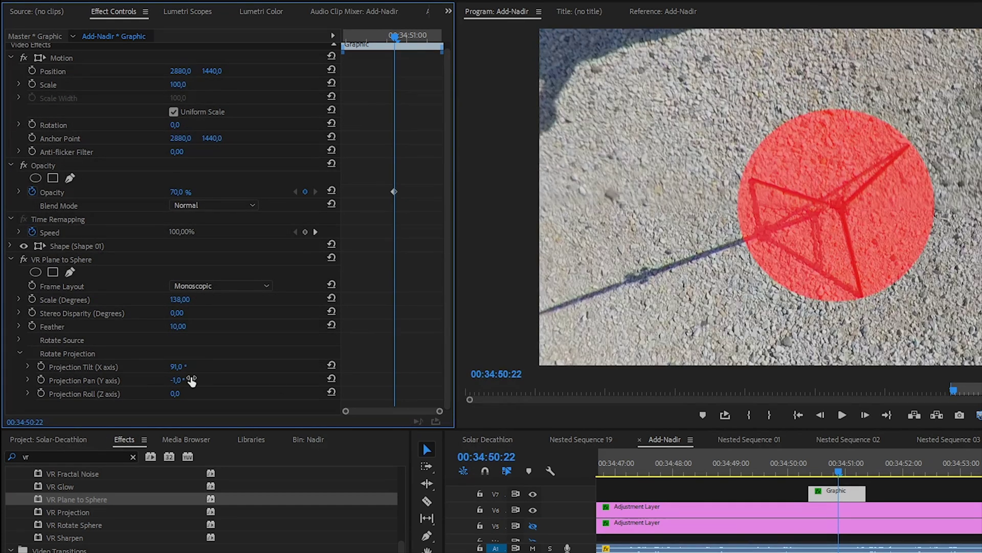
{"action": "left_click", "coordinate": [182, 367]}
{"action": "type", "text": "91,5"}
{"action": "key", "text": "Return"}
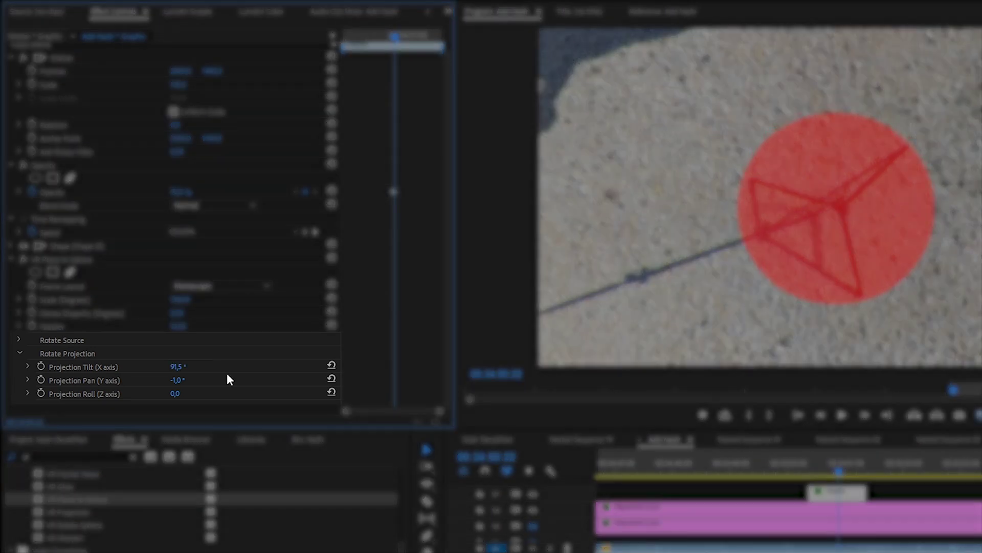